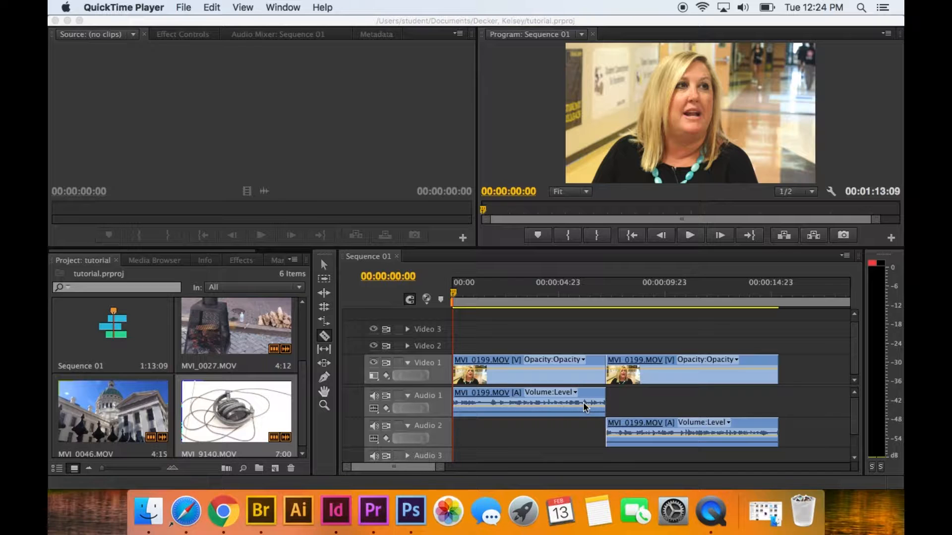
# Step: Add two volume keyframes near the end of the first clip's audio with the Pen tool and lower the last one at the clip's end to fade out
pyautogui.click(325, 380)
pyautogui.click(325, 378)
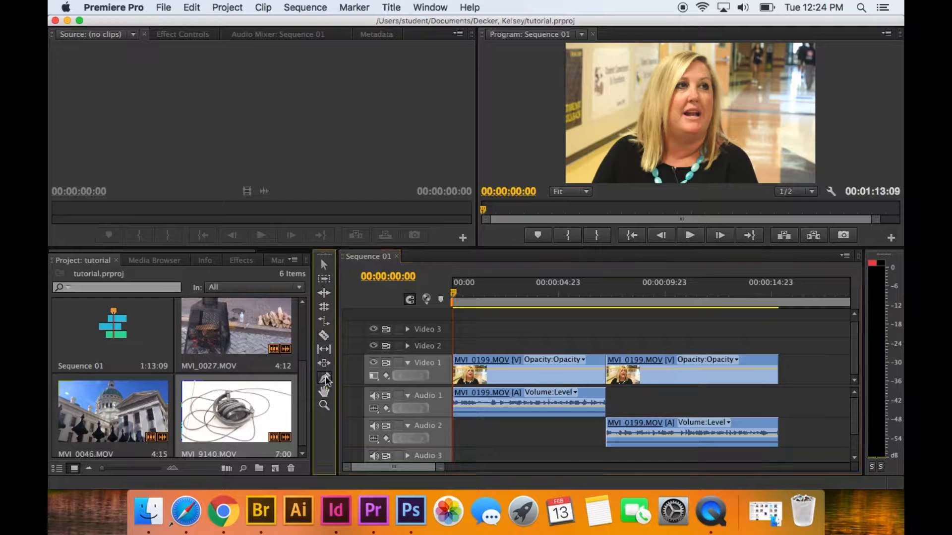
pyautogui.click(570, 406)
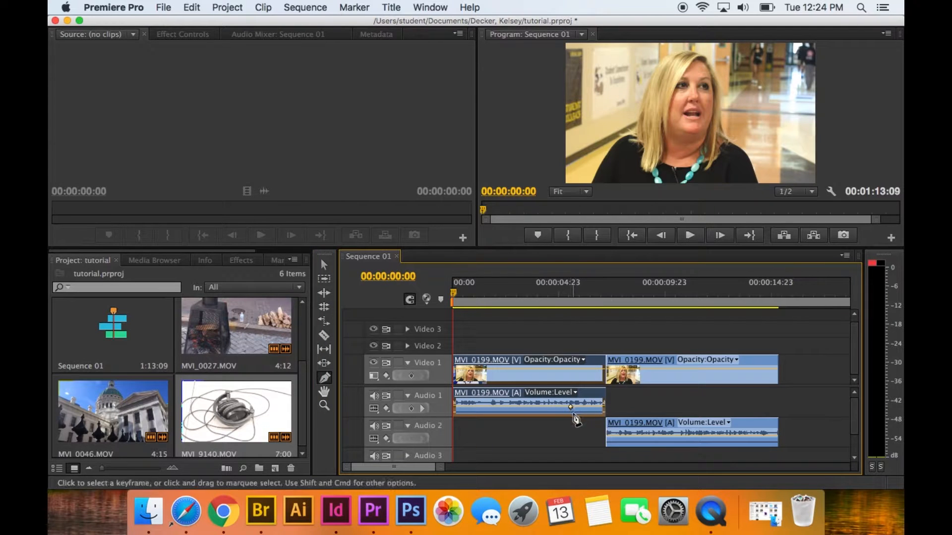
pyautogui.click(588, 407)
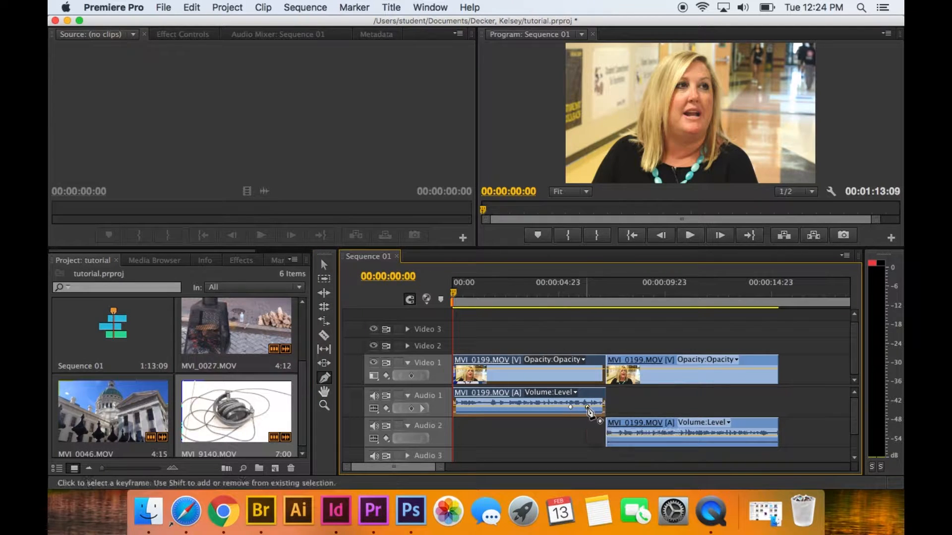
pyautogui.moveTo(589, 408); pyautogui.dragTo(603, 412)
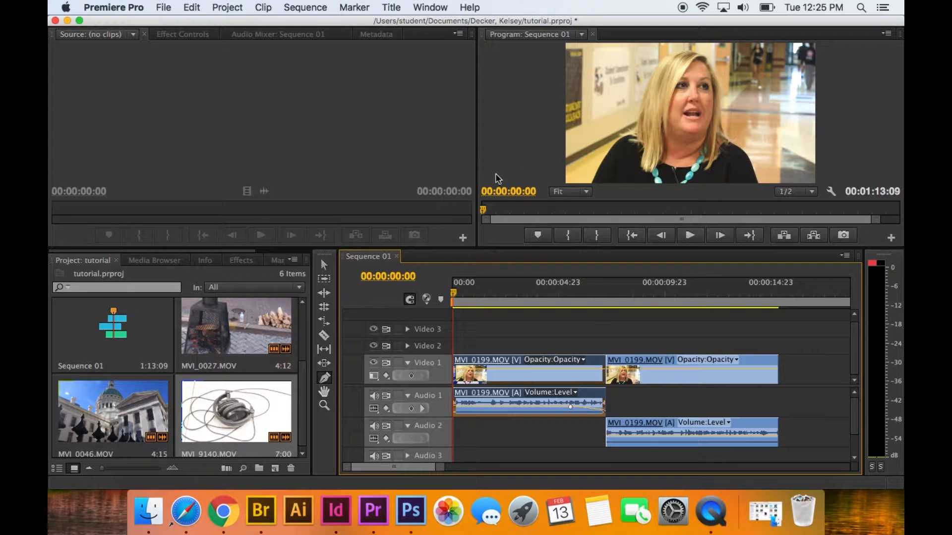
# Step: Play back the last seconds of the first clip to listen to its audio and locate the end of the speech
pyautogui.click(545, 290)
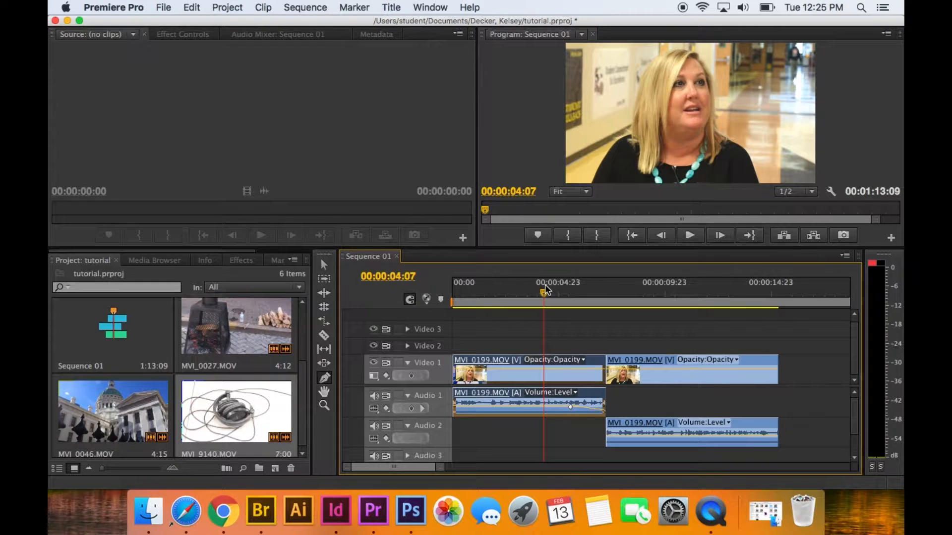
pyautogui.press('space')
pyautogui.click(545, 285)
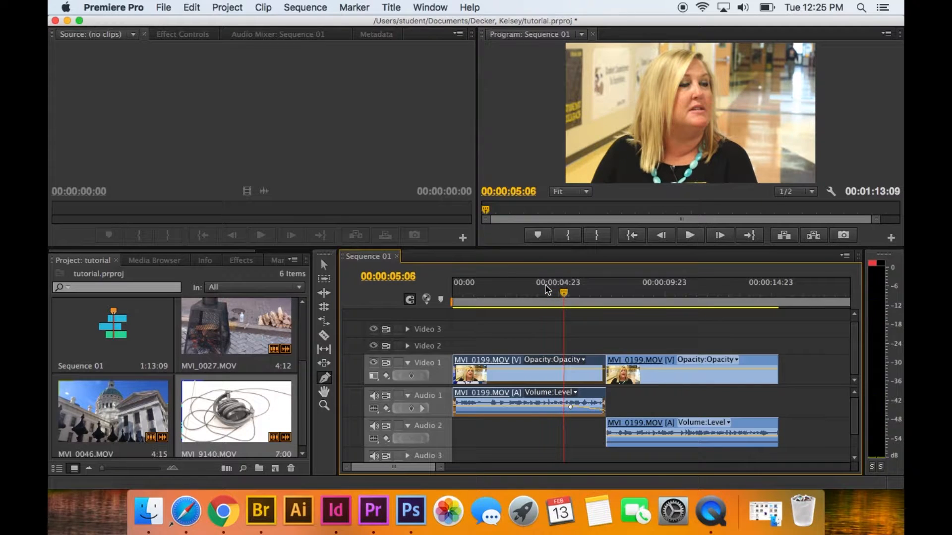
pyautogui.moveTo(547, 290); pyautogui.dragTo(519, 296)
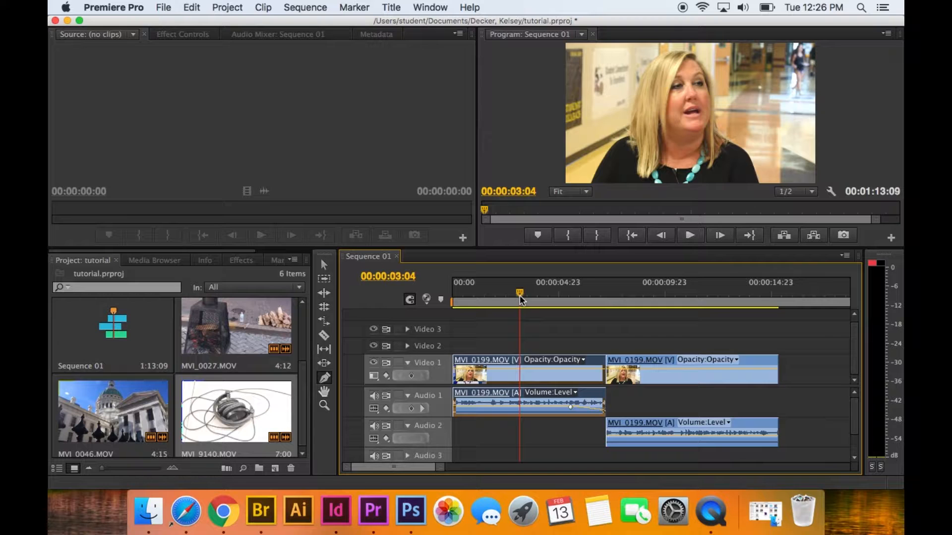
pyautogui.press('space')
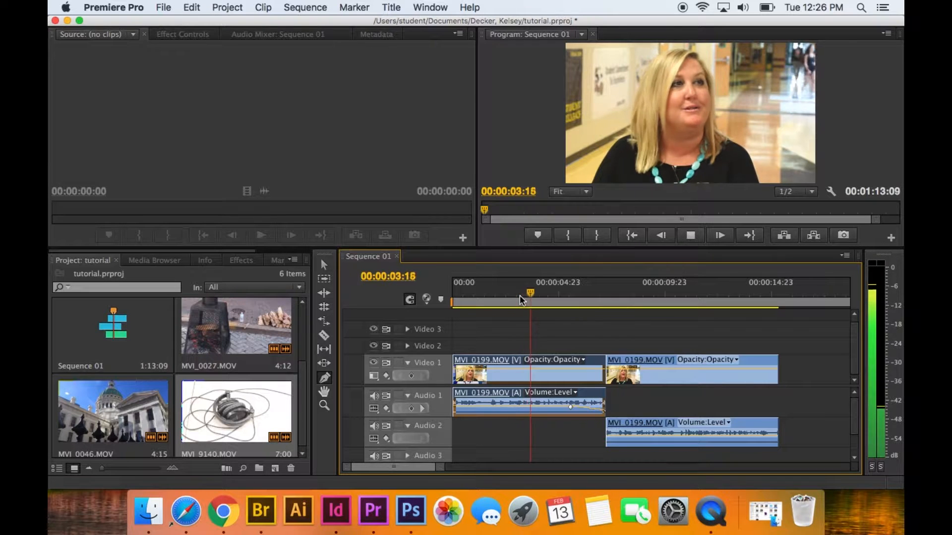
pyautogui.press('space')
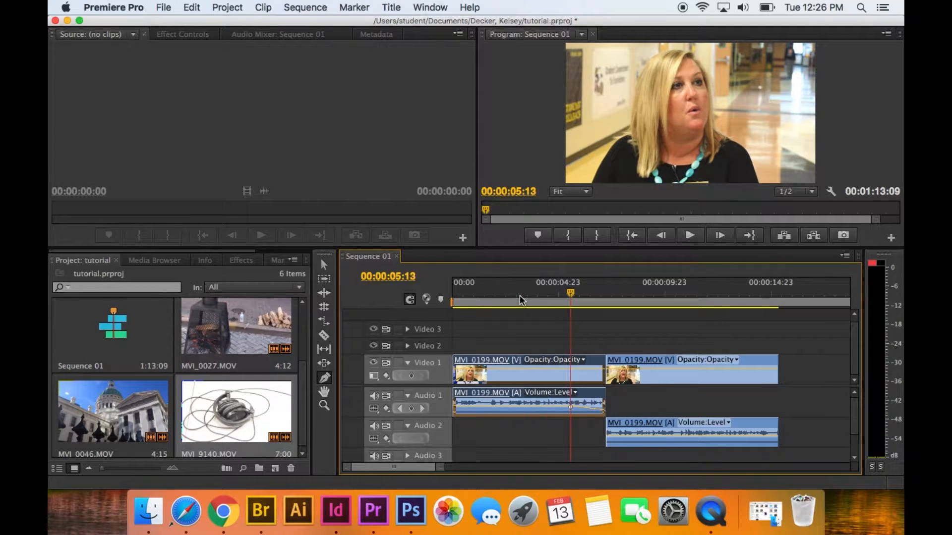
# Step: Add a volume keyframe to the first clip's audio at 00:00:05:05 and further lowered keyframes just after it to steepen the fade
pyautogui.click(539, 296)
pyautogui.press('space')
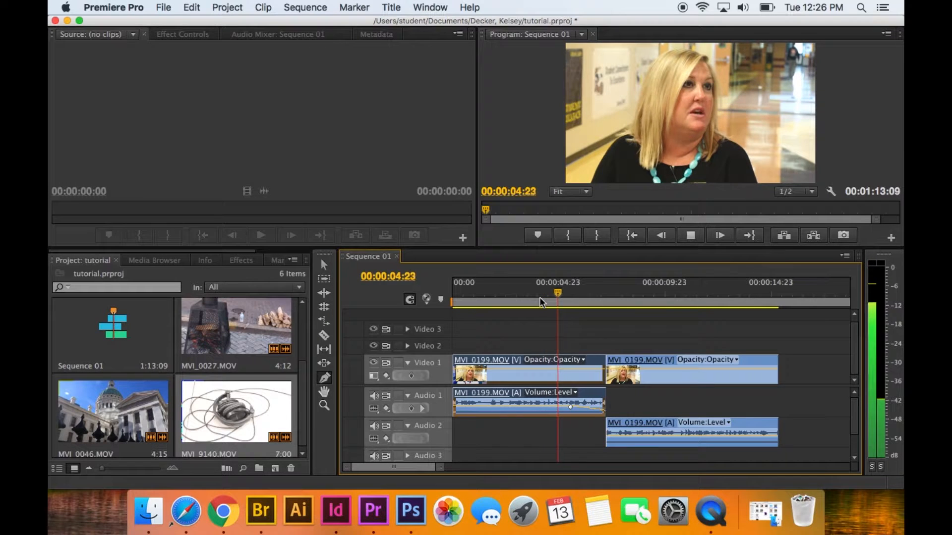
pyautogui.press('Left')
pyautogui.press('Left')
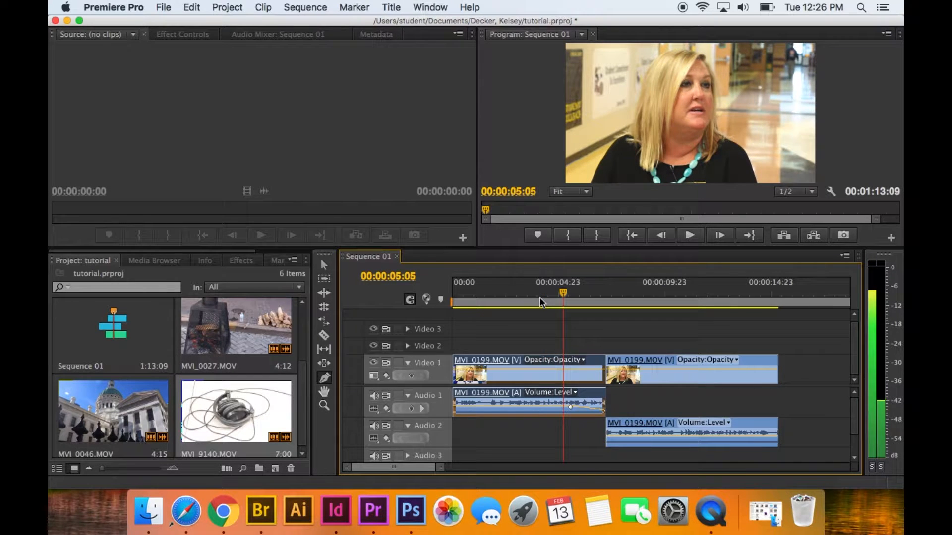
pyautogui.click(563, 407)
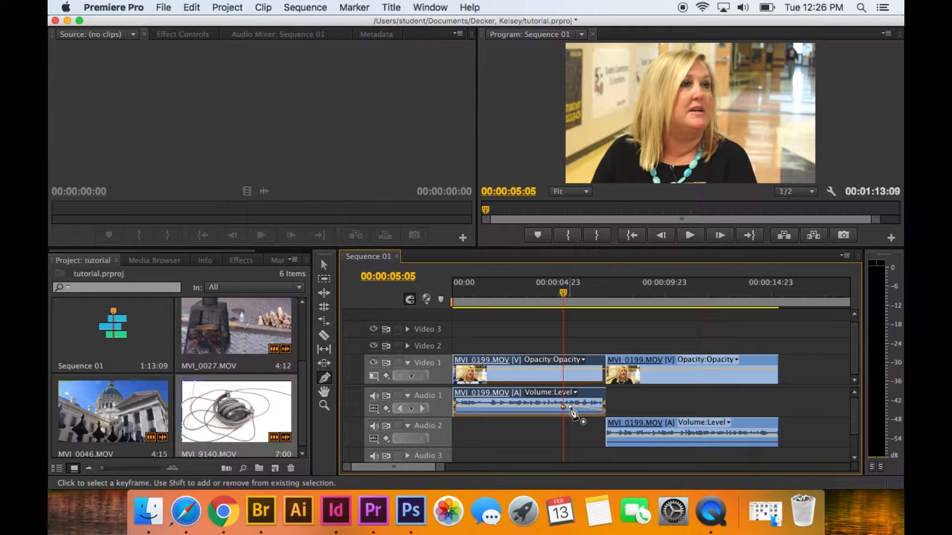
pyautogui.click(571, 408)
pyautogui.moveTo(582, 407); pyautogui.dragTo(582, 411)
# Step: Replay the first clip's fade-out and shift its volume keyframes slightly earlier with the Selection tool
pyautogui.click(321, 265)
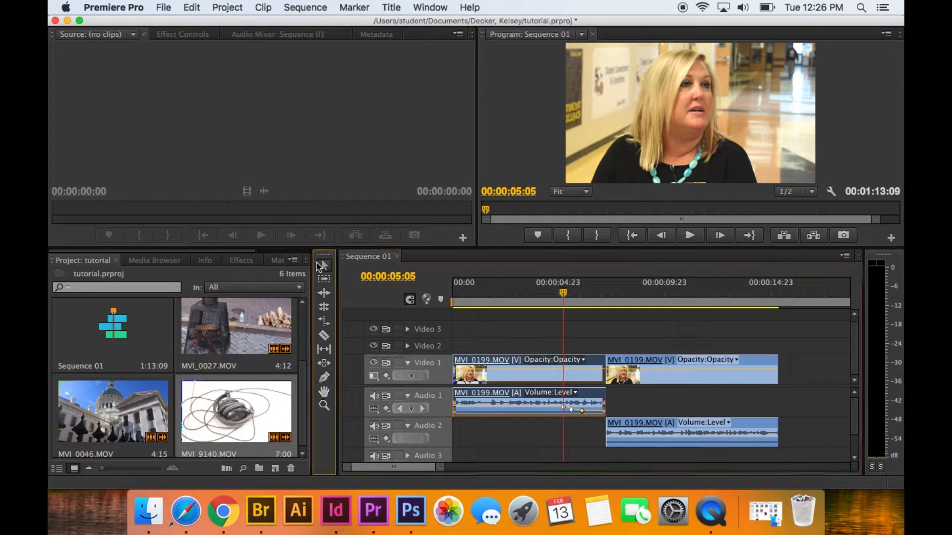
pyautogui.click(520, 299)
pyautogui.press('space')
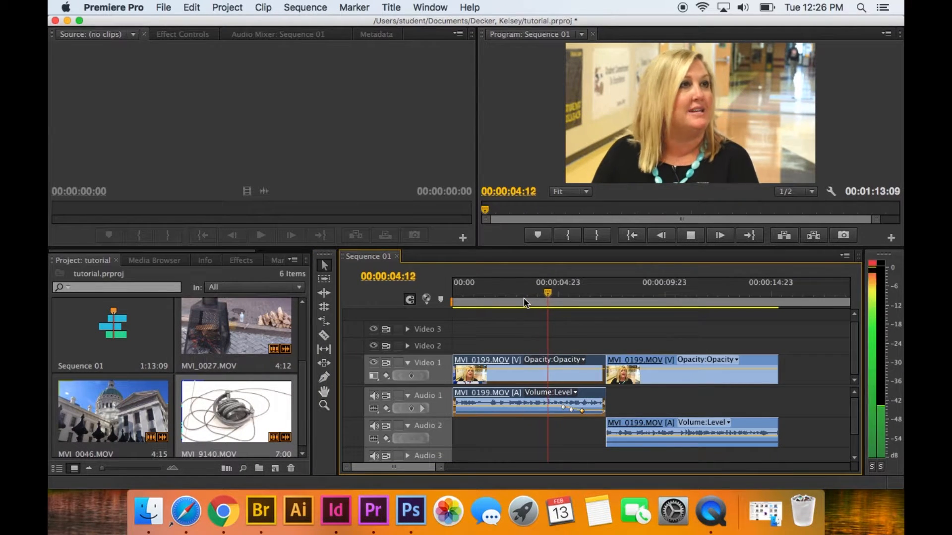
pyautogui.press('space')
pyautogui.moveTo(553, 299); pyautogui.dragTo(539, 303)
pyautogui.moveTo(565, 410); pyautogui.dragTo(579, 415)
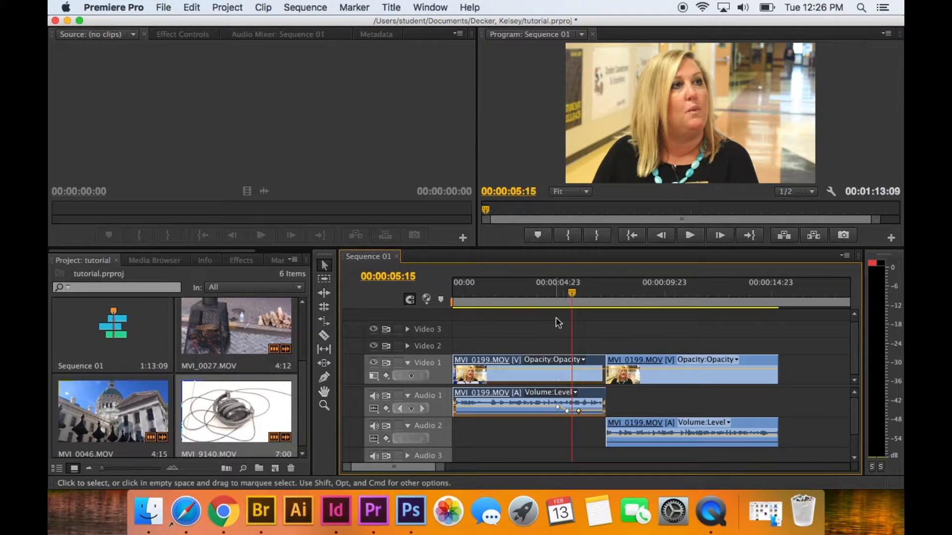
# Step: Swap the clips' audio so the first is on Audio 2 and the second on Audio 1, and trim the first's end to about 00:00:06:09
pyautogui.click(324, 265)
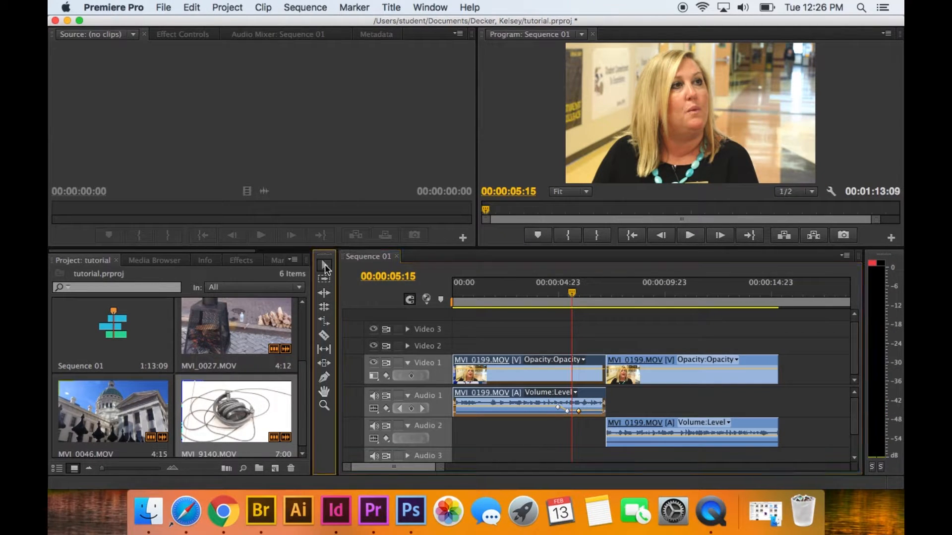
pyautogui.moveTo(503, 408); pyautogui.dragTo(503, 424)
pyautogui.click(679, 402)
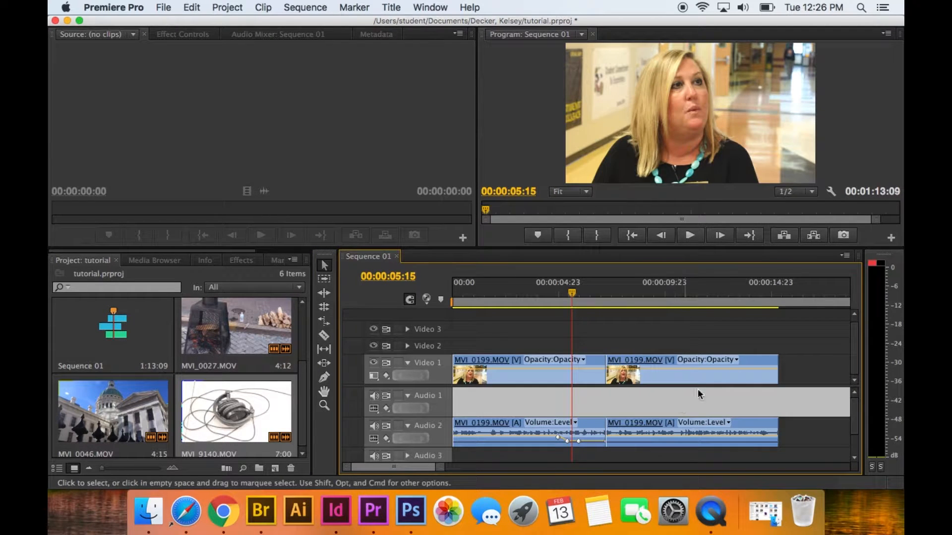
pyautogui.click(811, 332)
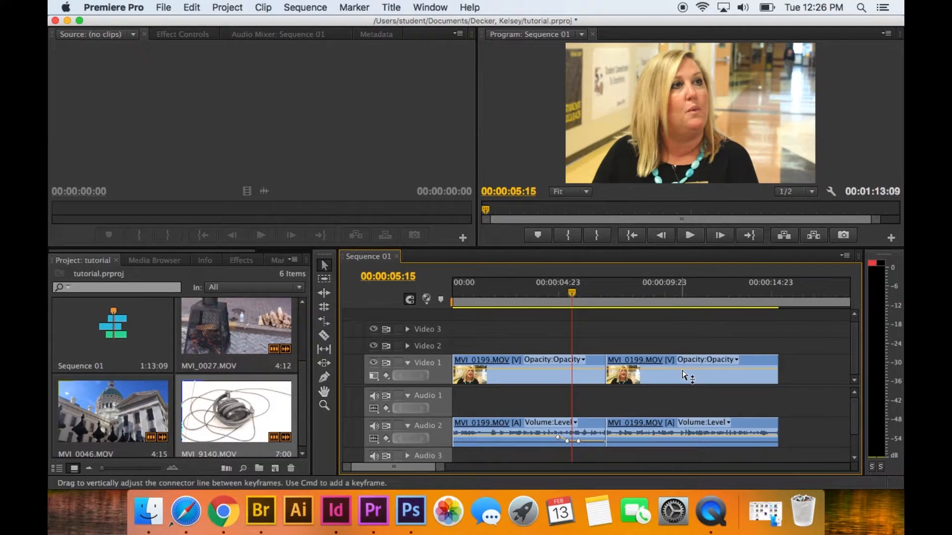
pyautogui.moveTo(656, 429); pyautogui.dragTo(653, 412)
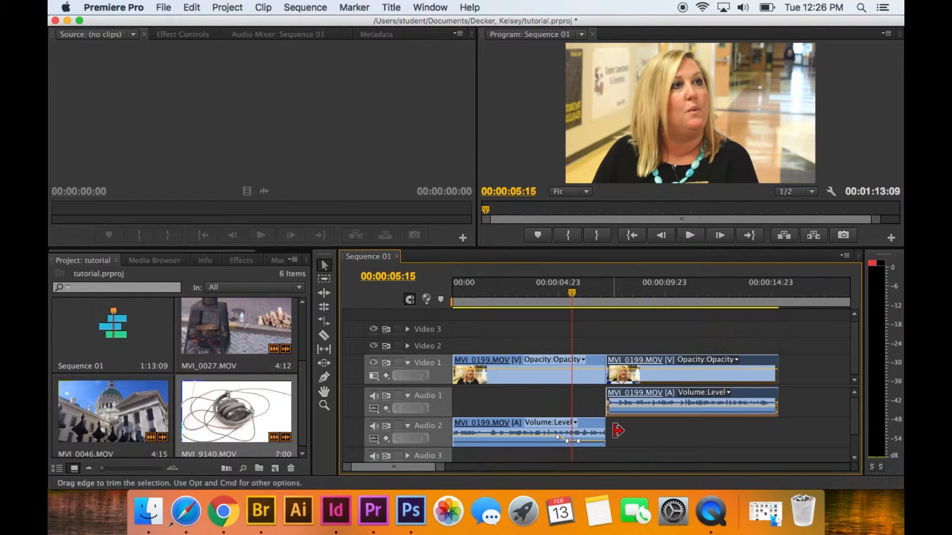
pyautogui.moveTo(607, 431); pyautogui.dragTo(590, 432)
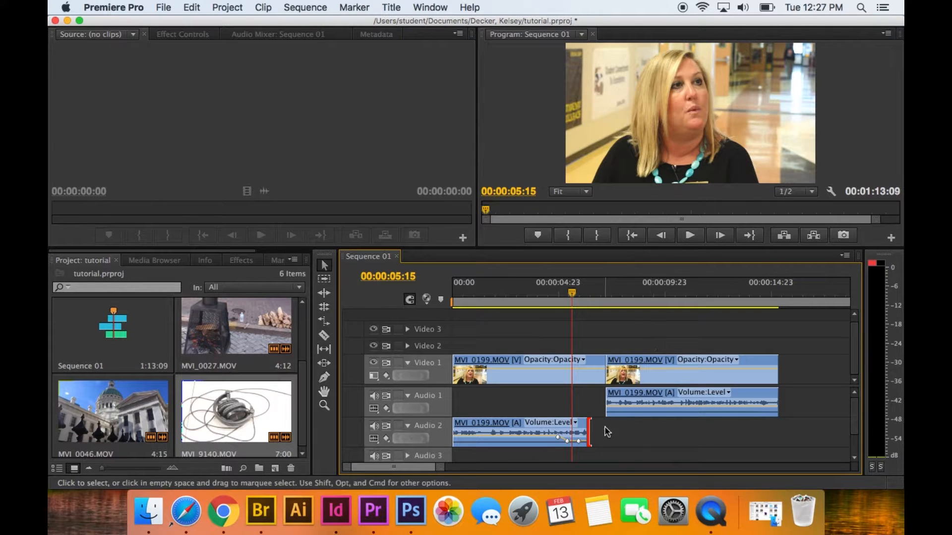
# Step: Unlink the second clip's audio from its video and slide that audio 00:00:01:11 earlier on Audio 1
pyautogui.click(660, 364)
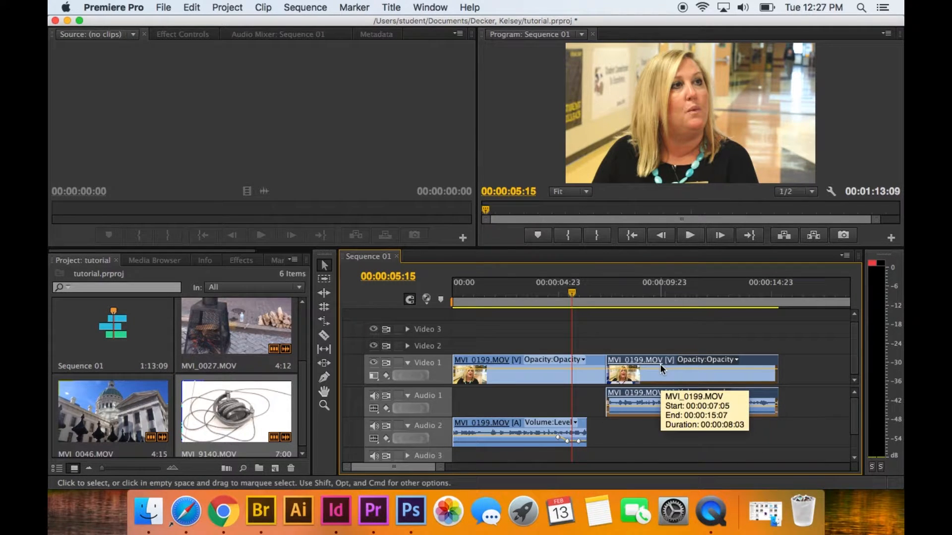
pyautogui.rightClick(659, 365)
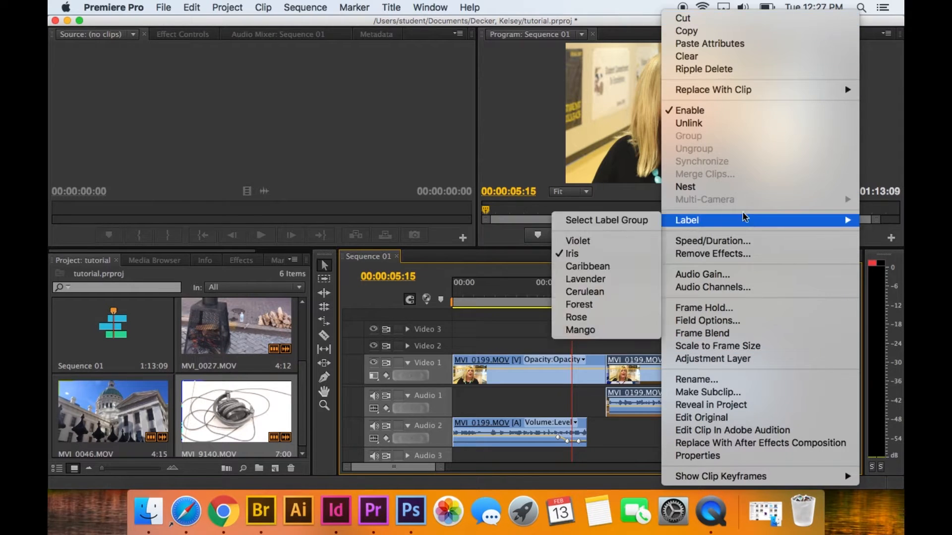
pyautogui.click(738, 124)
pyautogui.click(673, 395)
pyautogui.click(672, 395)
pyautogui.moveTo(571, 298); pyautogui.dragTo(504, 301)
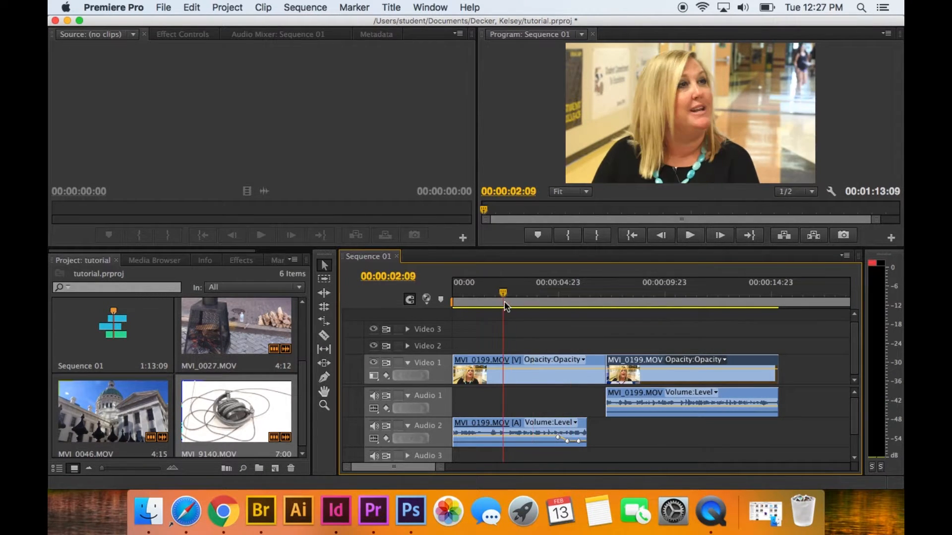
pyautogui.moveTo(657, 392); pyautogui.dragTo(623, 392)
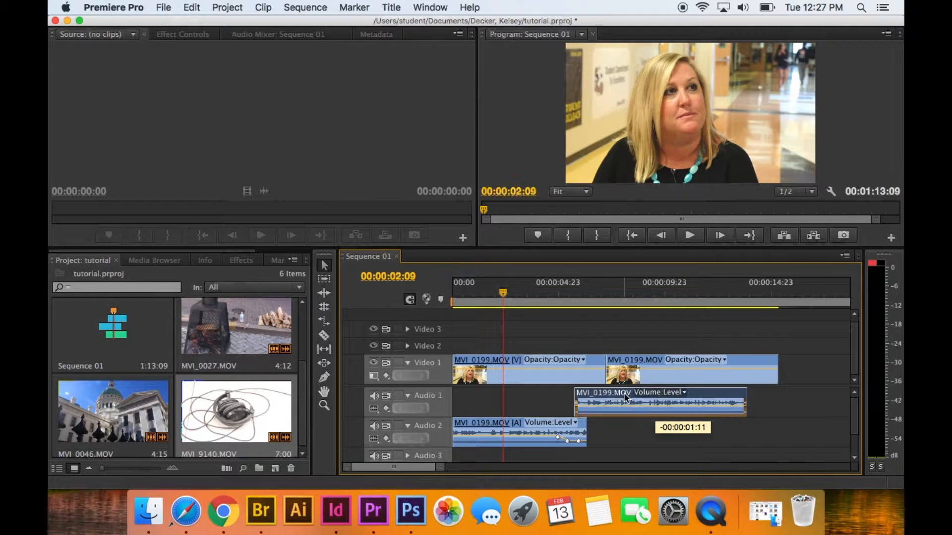
# Step: Listen to the overlap and move the unlinked audio on Audio 1 earlier so it starts at 00:00:04:23
pyautogui.click(667, 304)
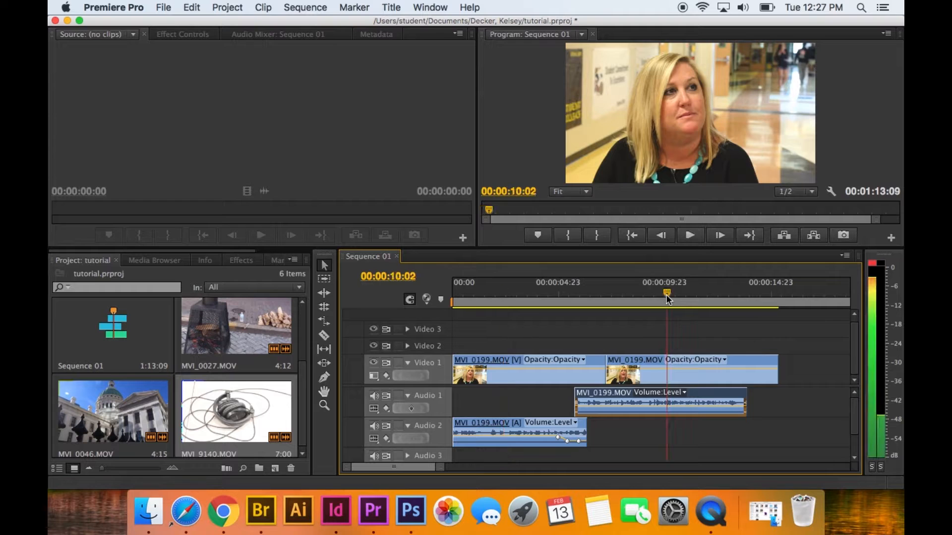
pyautogui.moveTo(667, 301); pyautogui.dragTo(552, 308)
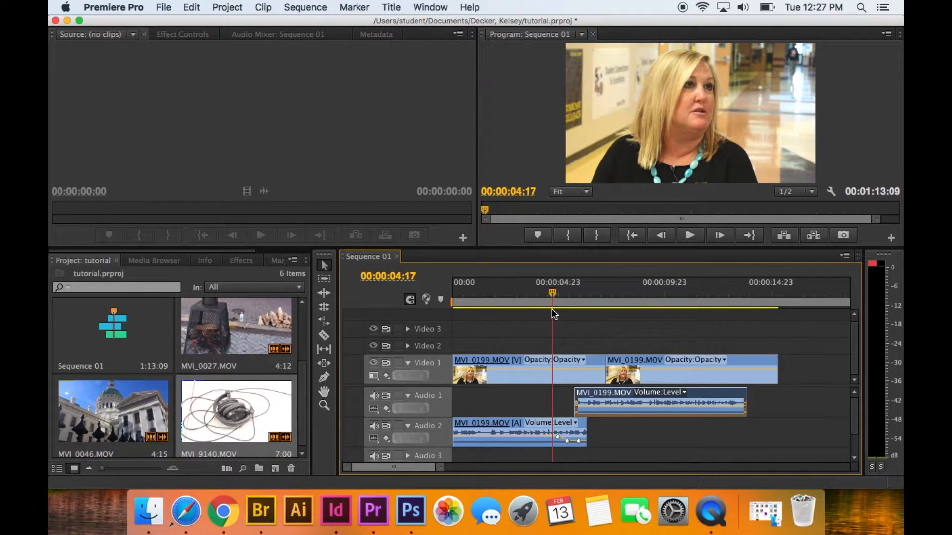
pyautogui.press('space')
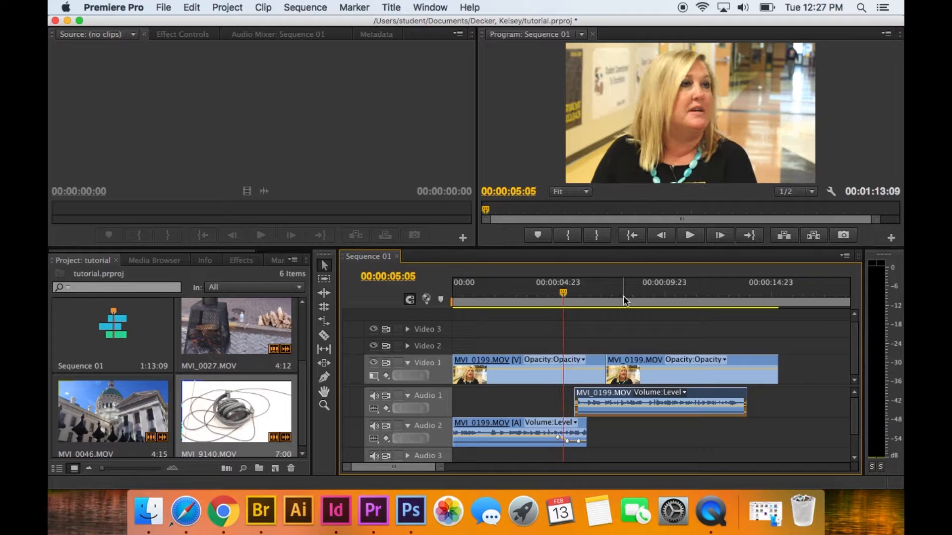
pyautogui.moveTo(563, 291); pyautogui.dragTo(547, 293)
pyautogui.press('space')
pyautogui.press('space')
pyautogui.moveTo(610, 392); pyautogui.dragTo(600, 396)
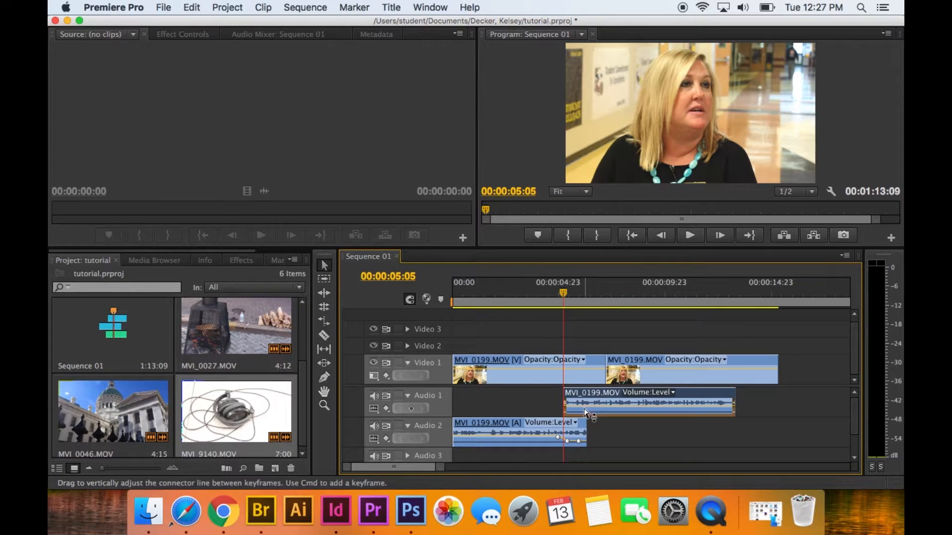
pyautogui.moveTo(563, 294); pyautogui.dragTo(559, 297)
pyautogui.moveTo(592, 392); pyautogui.dragTo(587, 392)
# Step: Add volume keyframes near the start of the Audio 1 clip with the Pen tool and play back the overlap
pyautogui.click(324, 378)
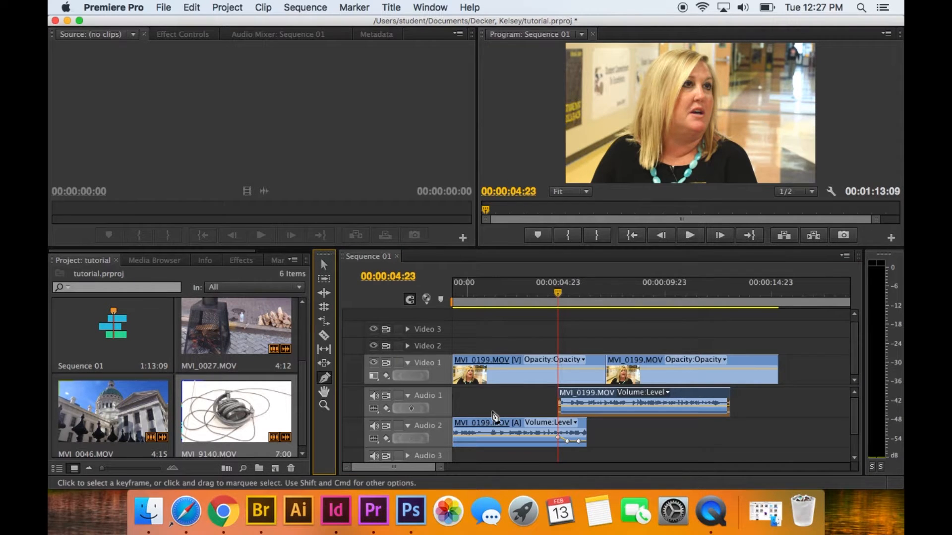
pyautogui.click(580, 407)
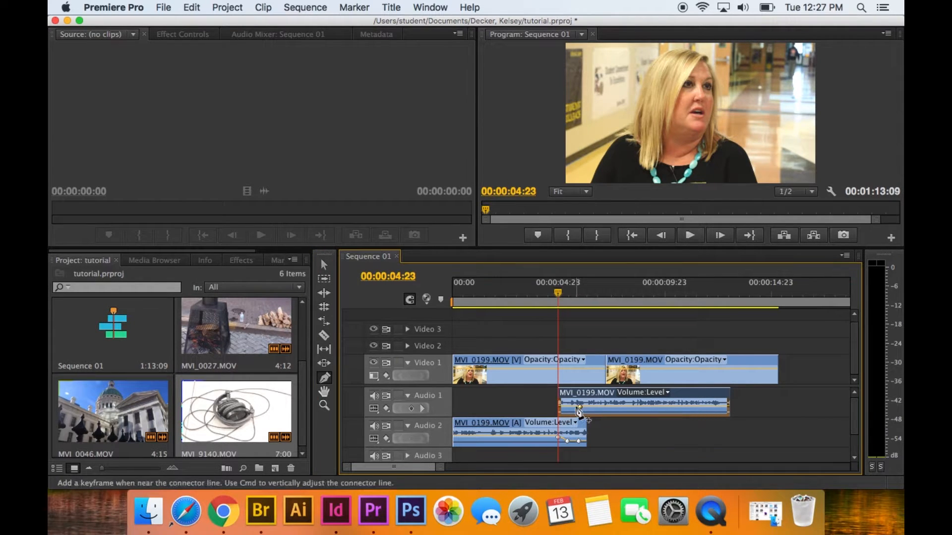
pyautogui.click(571, 408)
pyautogui.press('space')
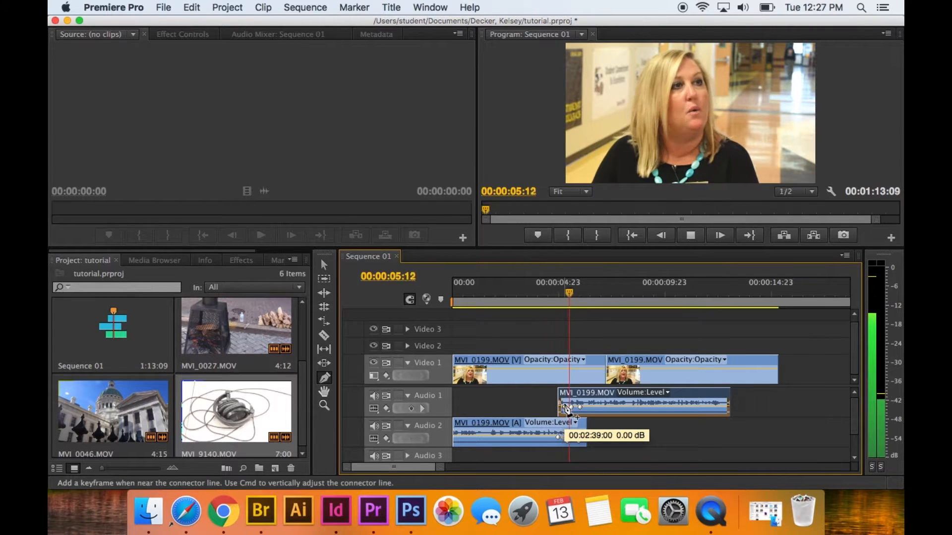
pyautogui.press('space')
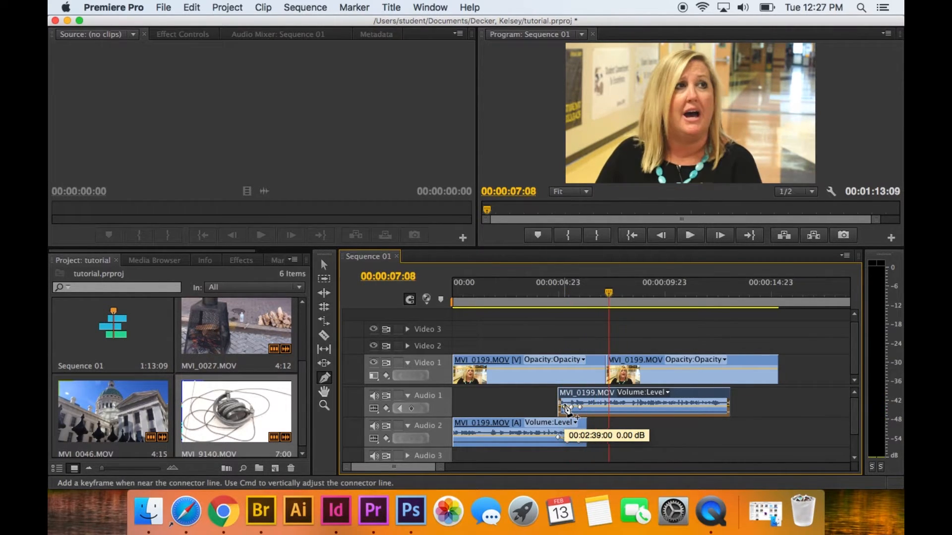
# Step: Hide the Video 1 track and play the sequence to judge the transition between the two audio clips by ear
pyautogui.click(374, 362)
pyautogui.press('space')
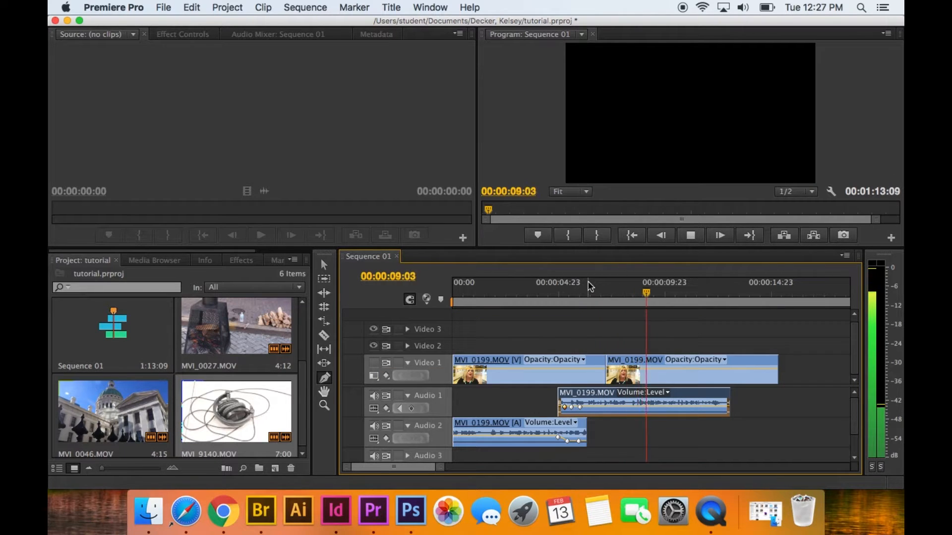
pyautogui.press('space')
pyautogui.moveTo(676, 293); pyautogui.dragTo(585, 297)
pyautogui.press('space')
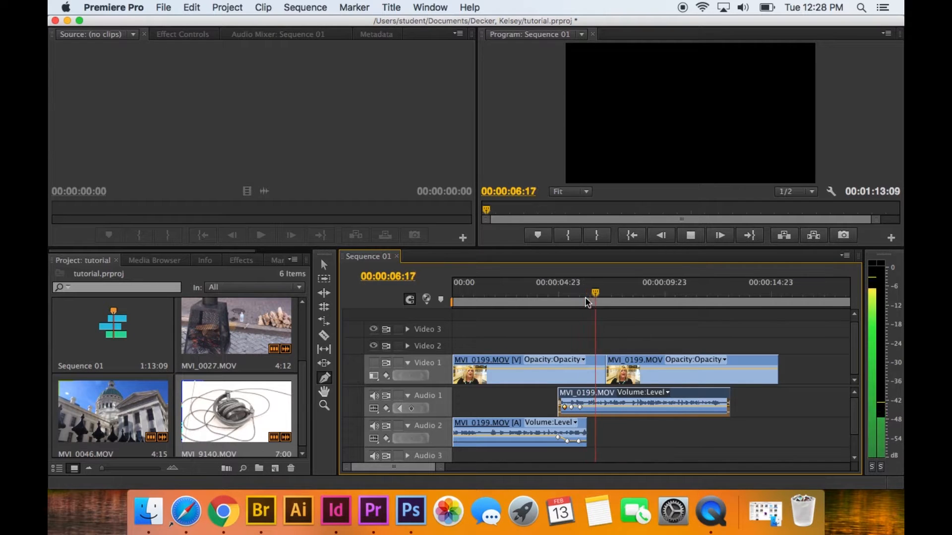
pyautogui.press('space')
# Step: Split the audio clip on Audio 1 at 00:00:06:09 with the Razor tool
pyautogui.moveTo(598, 293); pyautogui.dragTo(587, 295)
pyautogui.press('c')
pyautogui.click(588, 397)
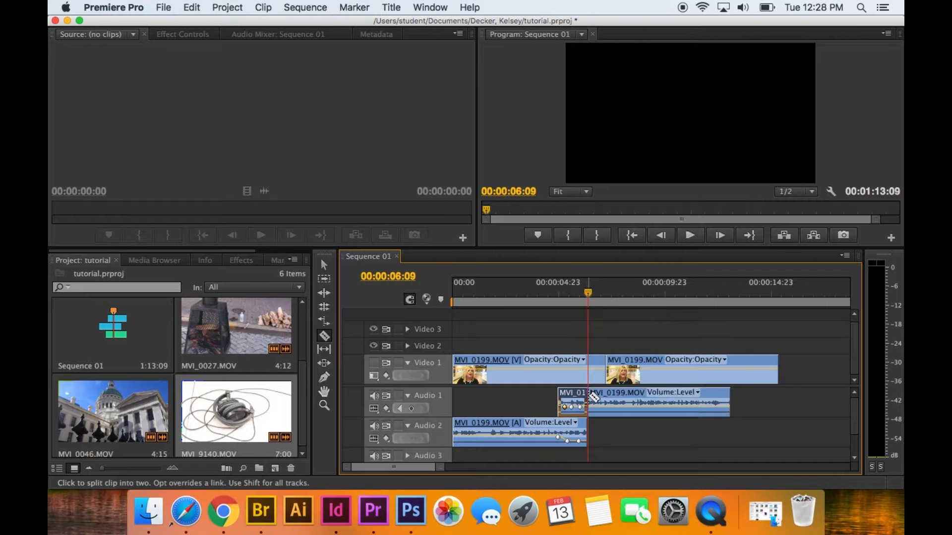
# Step: Listen to the audio after the cut at 00:00:06:09 and split the short first piece on Audio 1 near its middle
pyautogui.press('space')
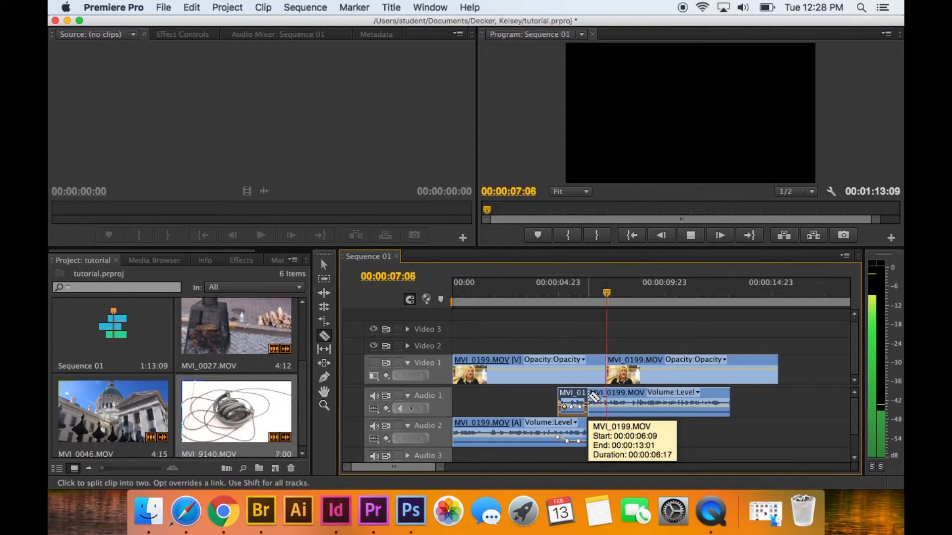
pyautogui.press('space')
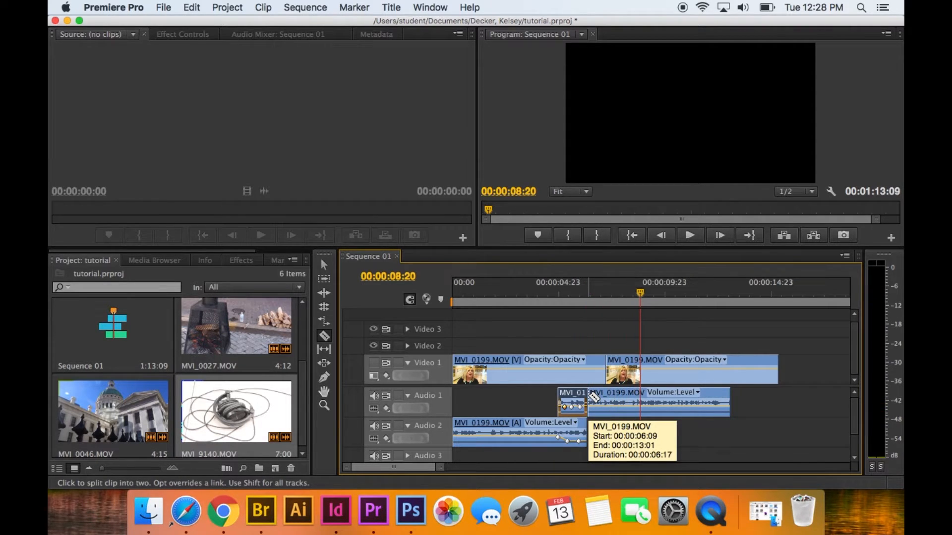
pyautogui.click(574, 396)
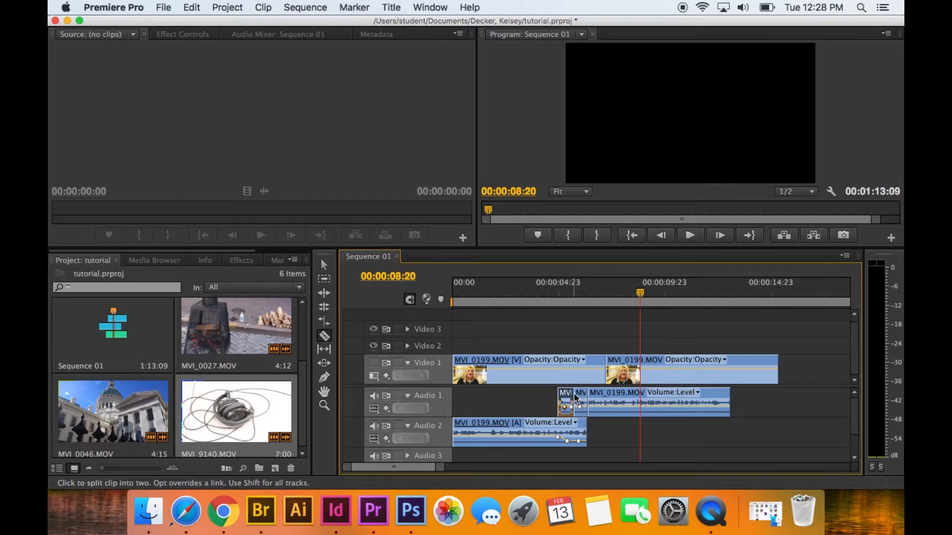
# Step: Delete the first short piece on Audio 1, move the remaining pieces earlier to overlap the end of Audio 2, and play the transition
pyautogui.press('v')
pyautogui.moveTo(536, 401); pyautogui.dragTo(565, 406)
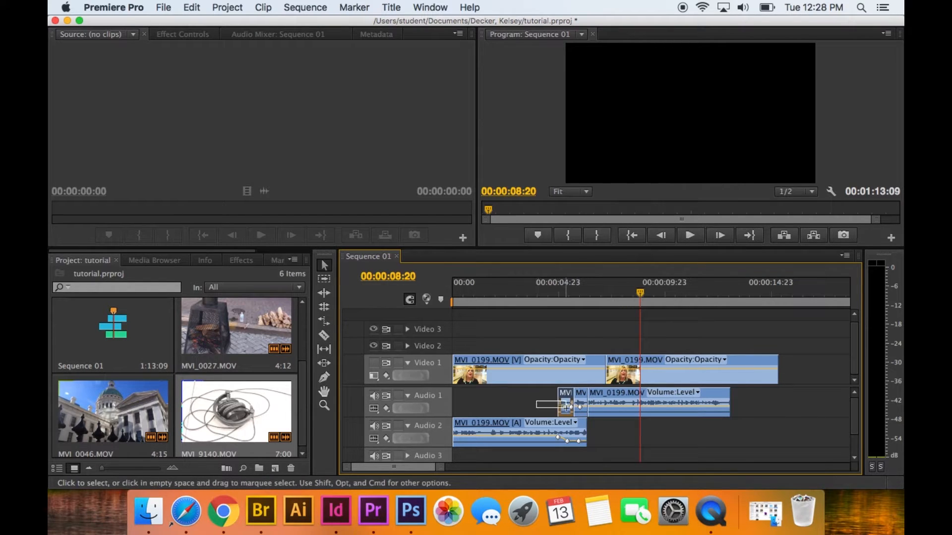
pyautogui.rightClick(606, 406)
pyautogui.click(558, 417)
pyautogui.moveTo(555, 396); pyautogui.dragTo(599, 395)
pyautogui.click(542, 292)
pyautogui.press('space')
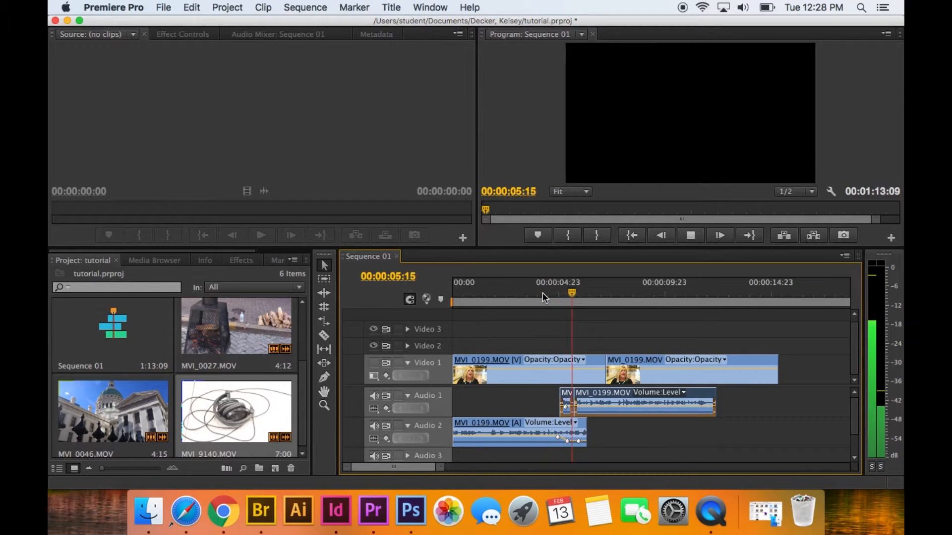
pyautogui.press('space')
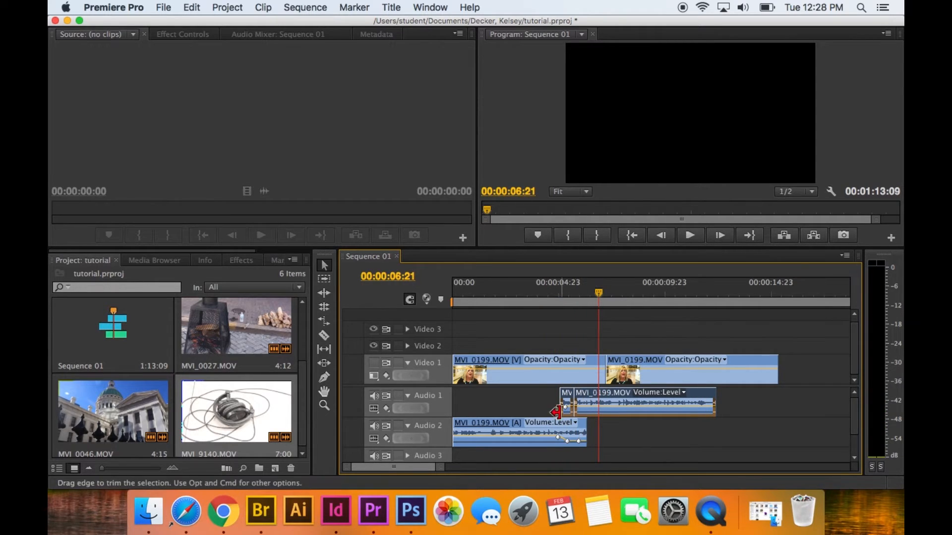
# Step: Lower the volume keyframe in the short first piece on Audio 1 with the Pen tool and play back the transition
pyautogui.click(324, 378)
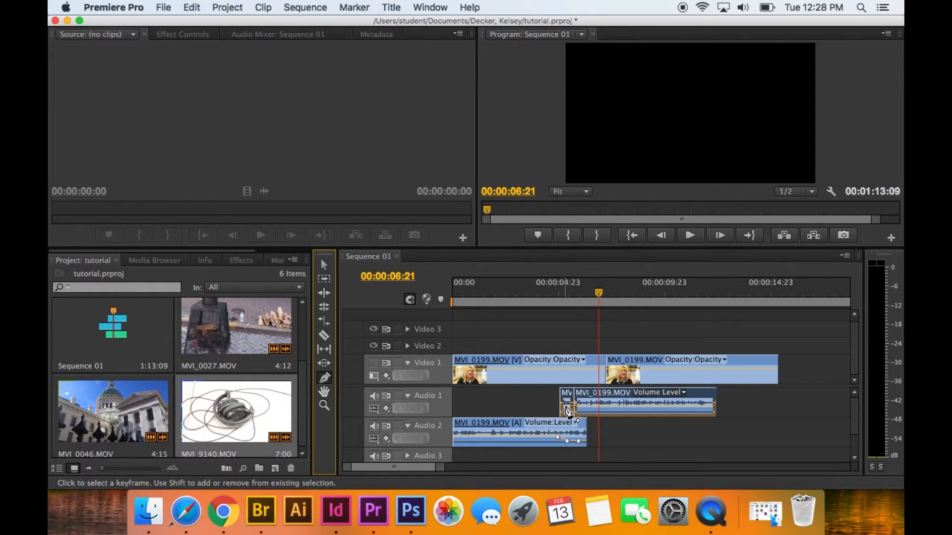
pyautogui.click(558, 437)
pyautogui.moveTo(557, 437); pyautogui.dragTo(569, 415)
pyautogui.click(530, 296)
pyautogui.press('space')
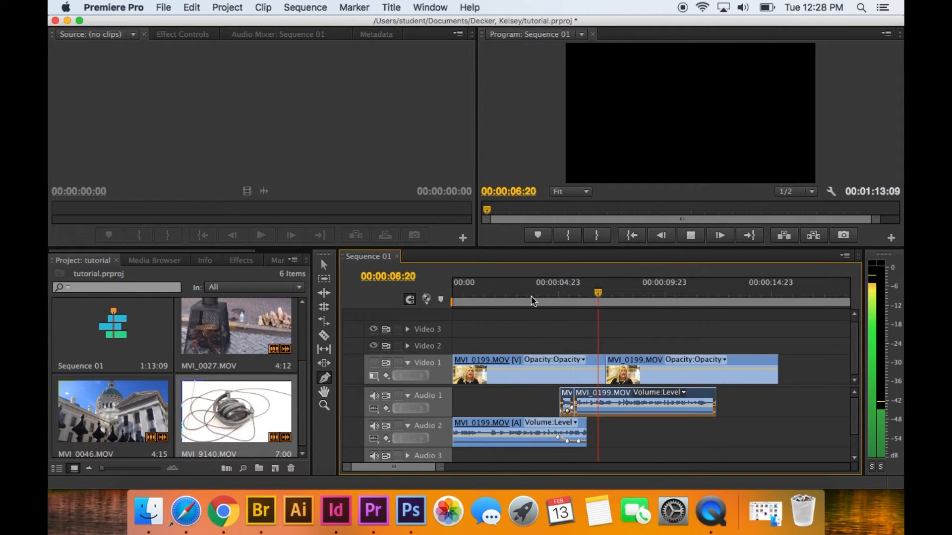
pyautogui.press('space')
pyautogui.click(324, 265)
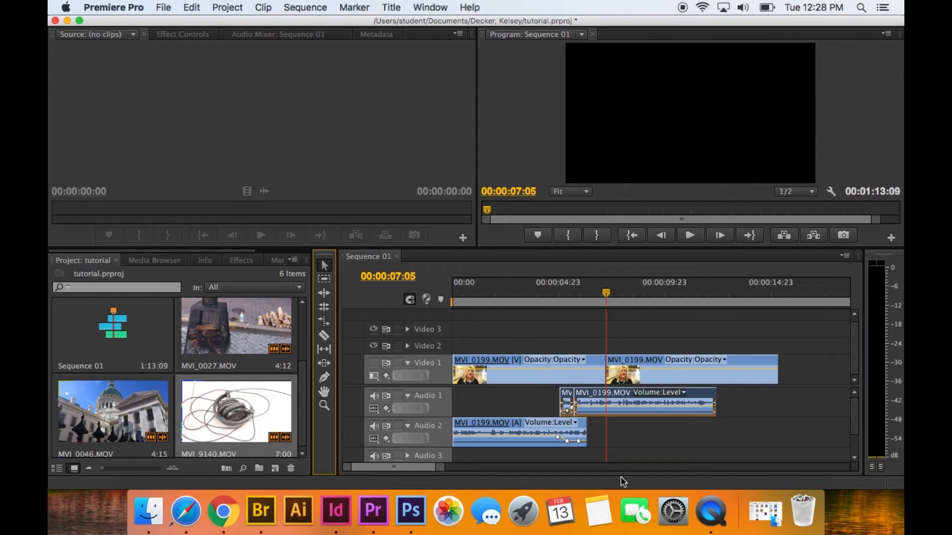